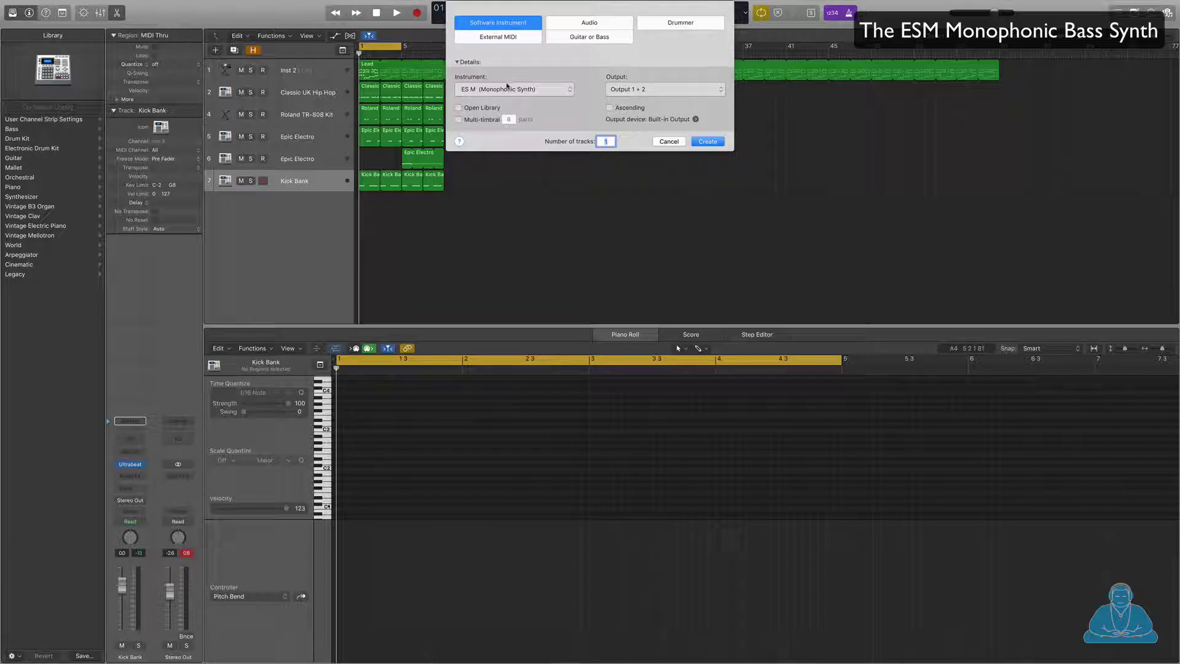
Create a software instrument track with the mono ES M (Monophonic Synth) and open its synth window over the arrangement
left_click(506, 87)
mouse_move(498, 161)
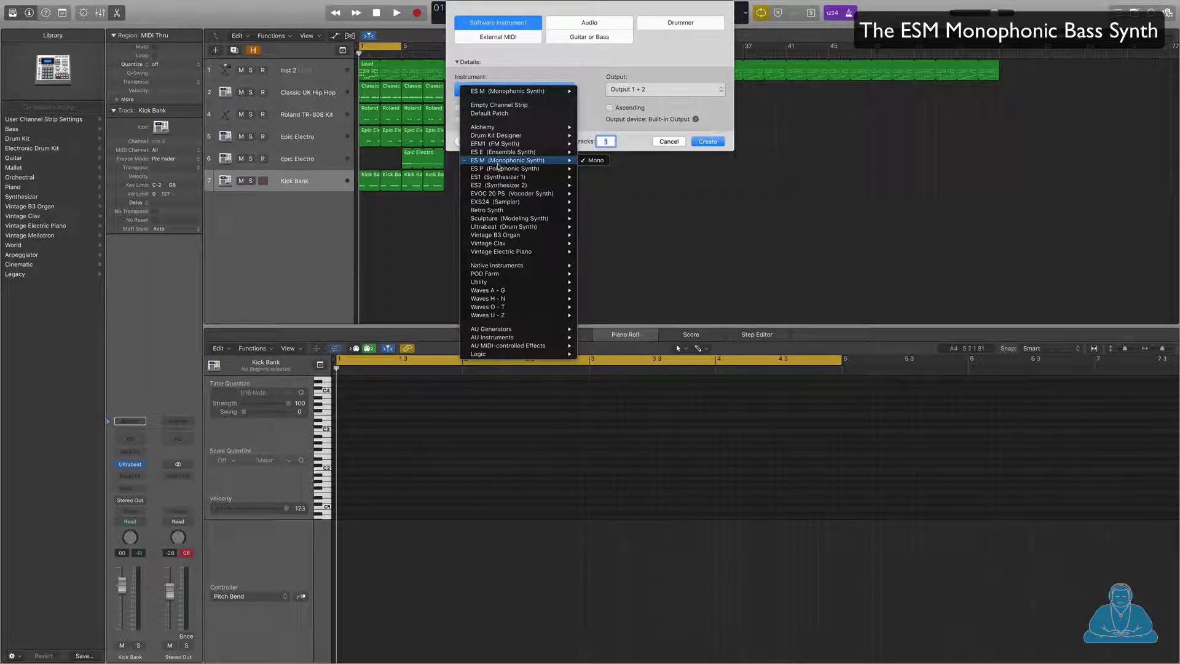
left_click(596, 160)
left_click(709, 143)
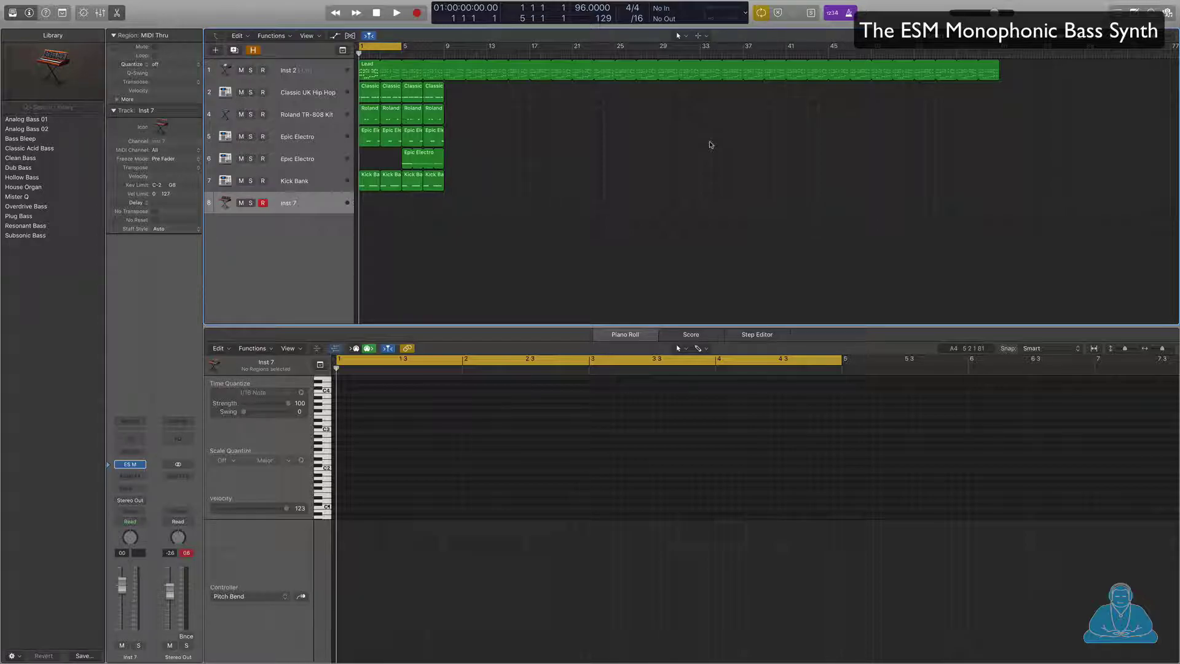
left_click(129, 465)
left_click_drag(116, 32, 663, 77)
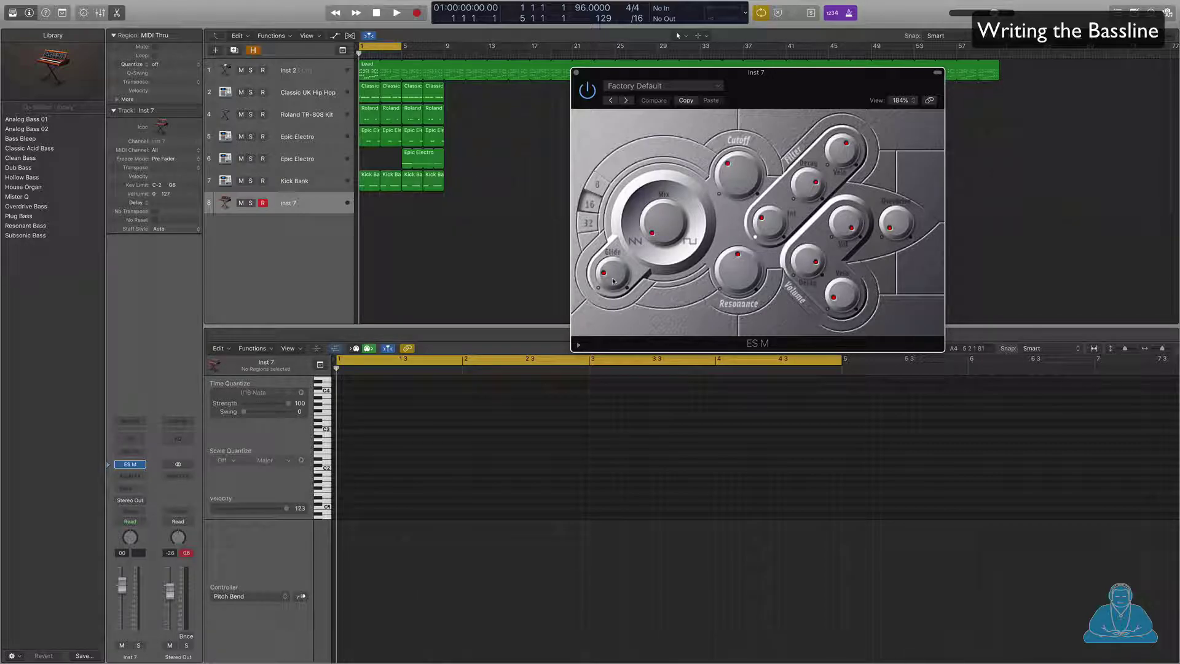
Load the Subsonic Bass preset in the ES M synth and turn its Mix knob further toward the square wave
key("space")
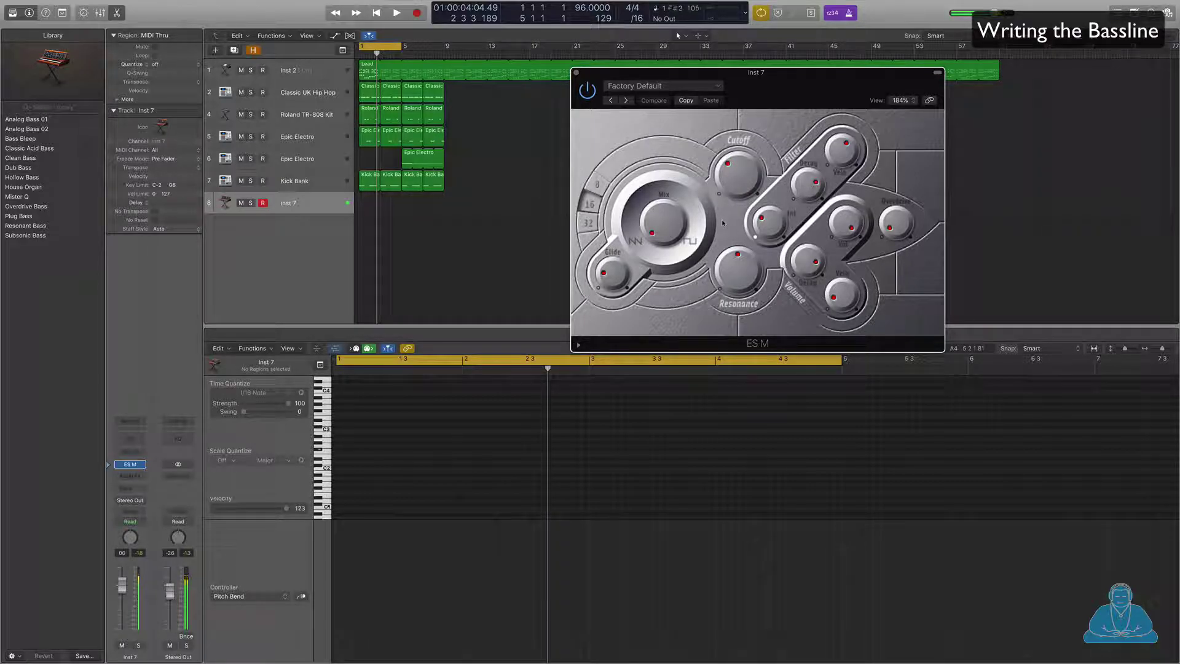
left_click(718, 87)
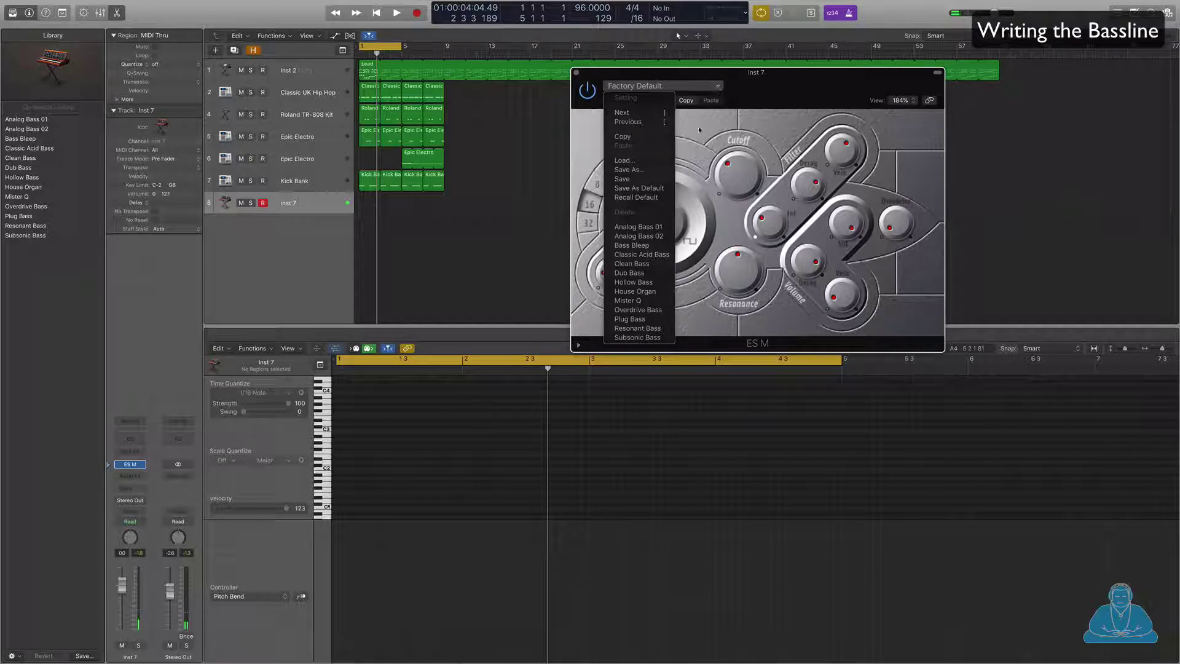
left_click(638, 337)
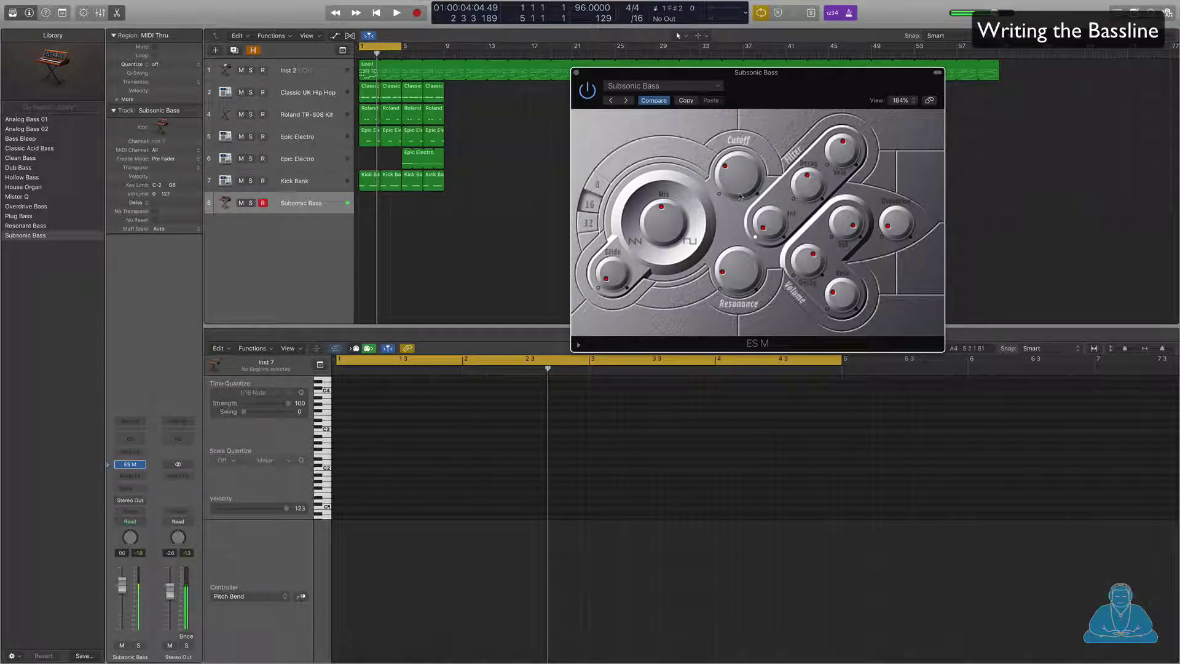
left_click_drag(656, 239, 659, 211)
Play along with the beat from bar 1, and record a four-bar bassline with pitch bends on the Subsonic Bass track
key("Return")
key("space")
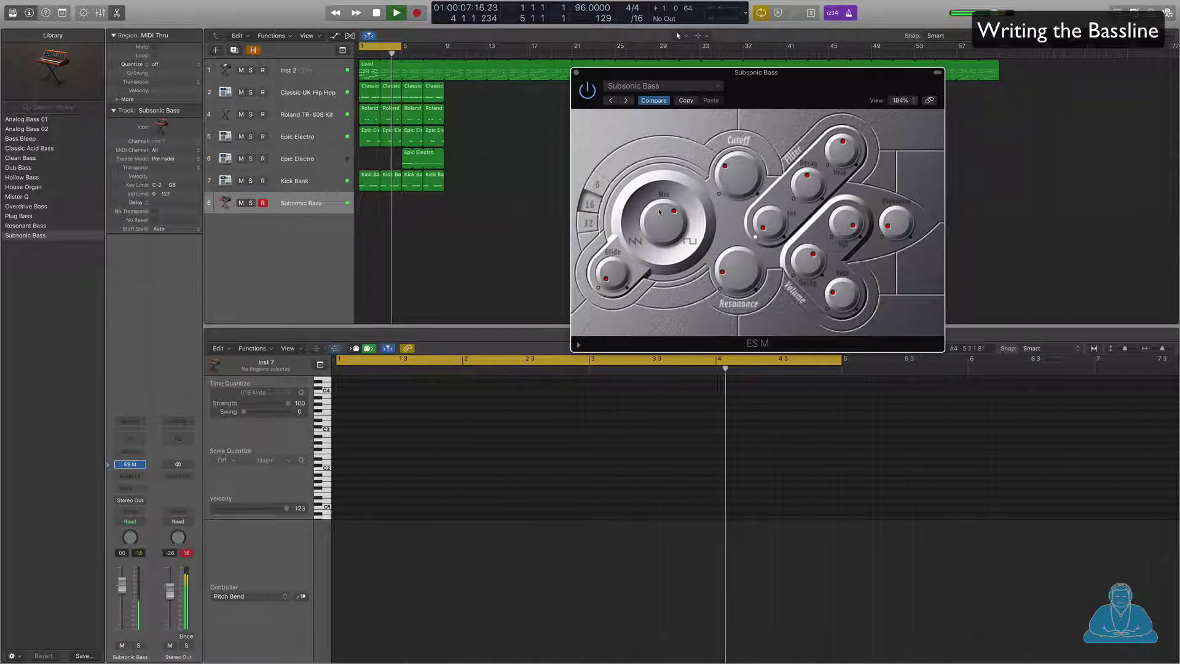
key("space")
key("r")
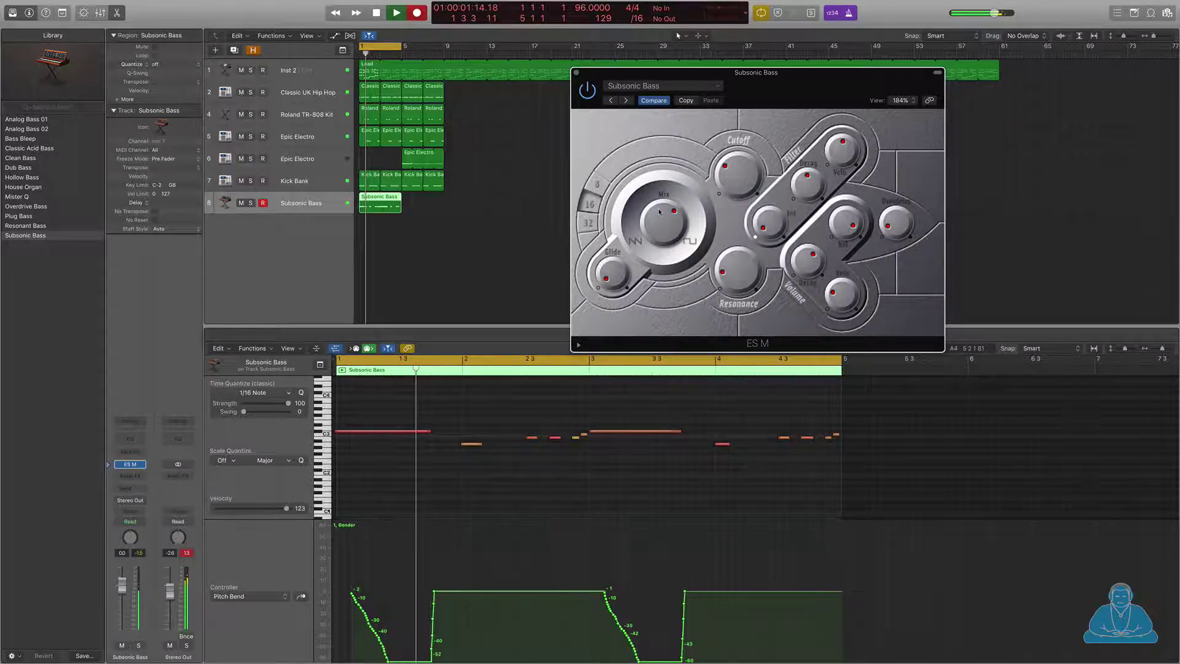
key("space")
Quantize all notes of the recorded Subsonic Bass region to 1/16 Note
left_click(575, 471)
key("super+a")
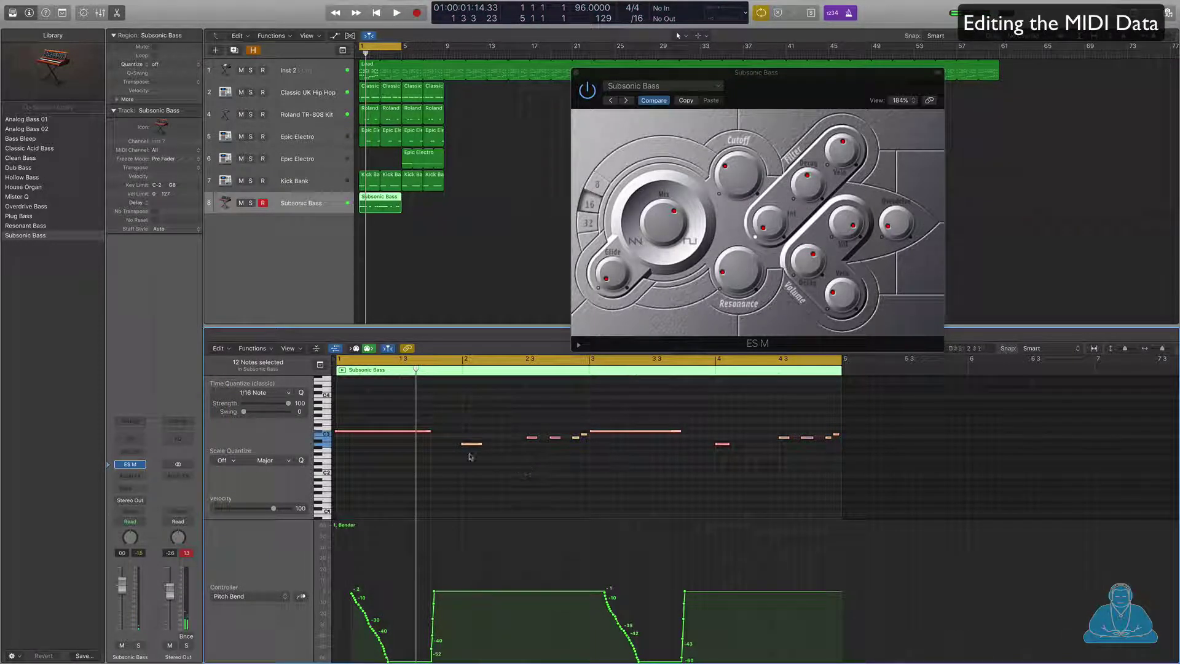
left_click(301, 392)
Open the Event List and examine the note and pitch bend events of the first Subsonic Bass region
key("d")
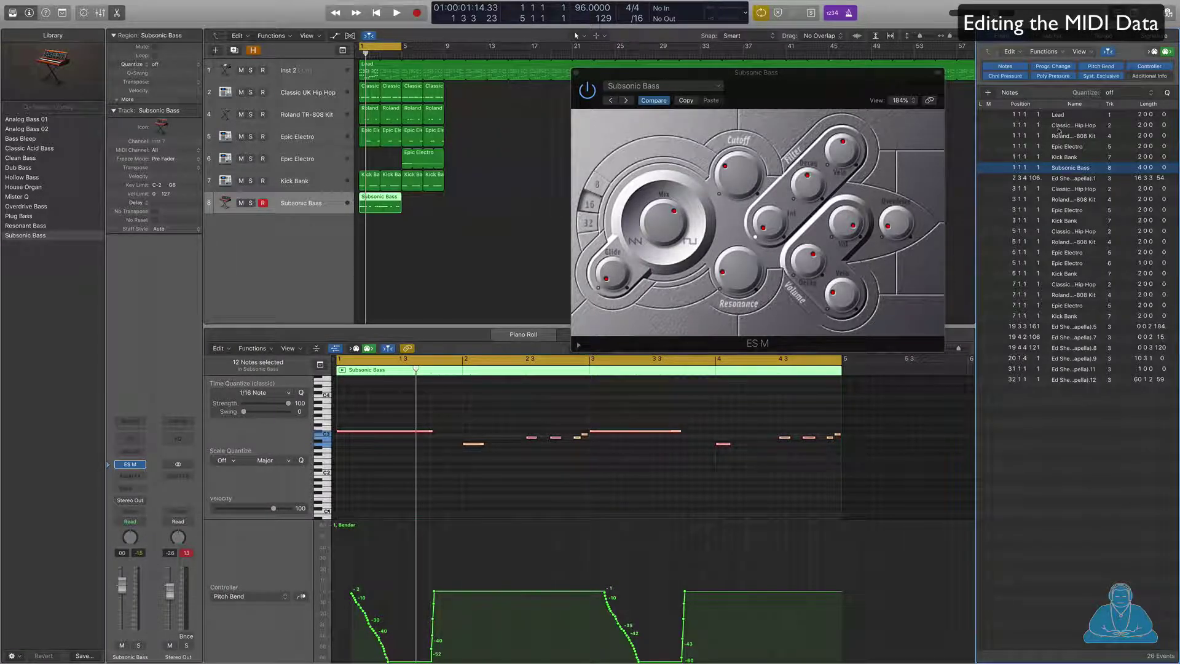
left_click(410, 236)
left_click(384, 201)
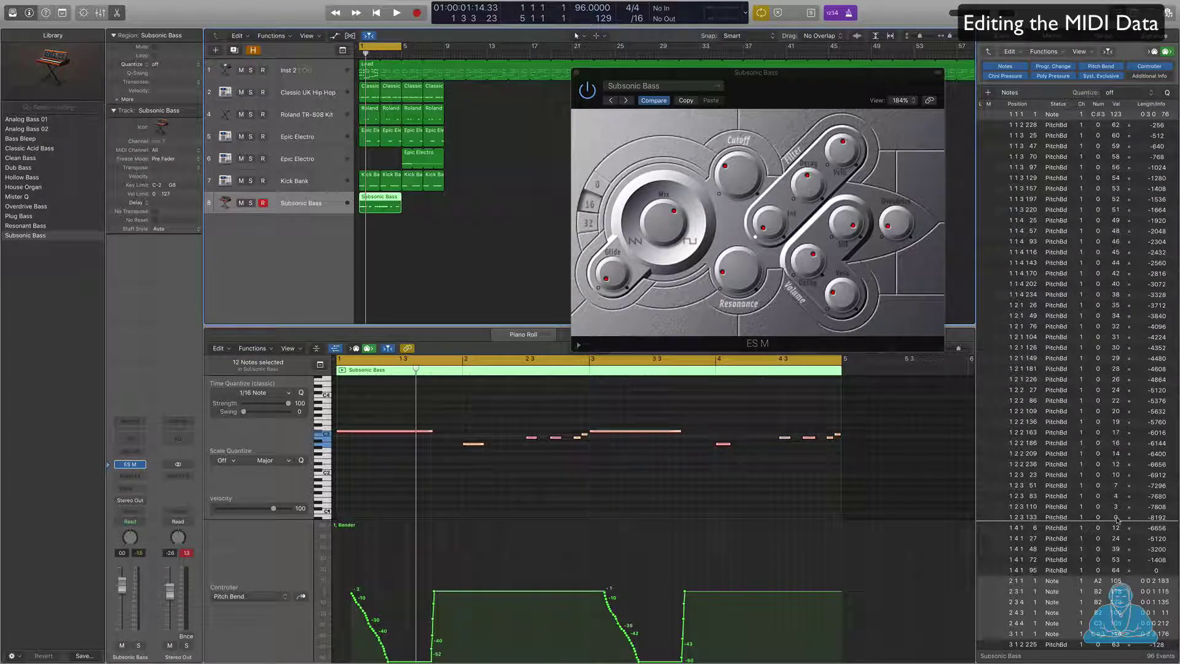
Play back the four-bar bassline and lower the Subsonic Bass channel volume to -6.8 dB
left_click(463, 273)
left_click(370, 206)
key("space")
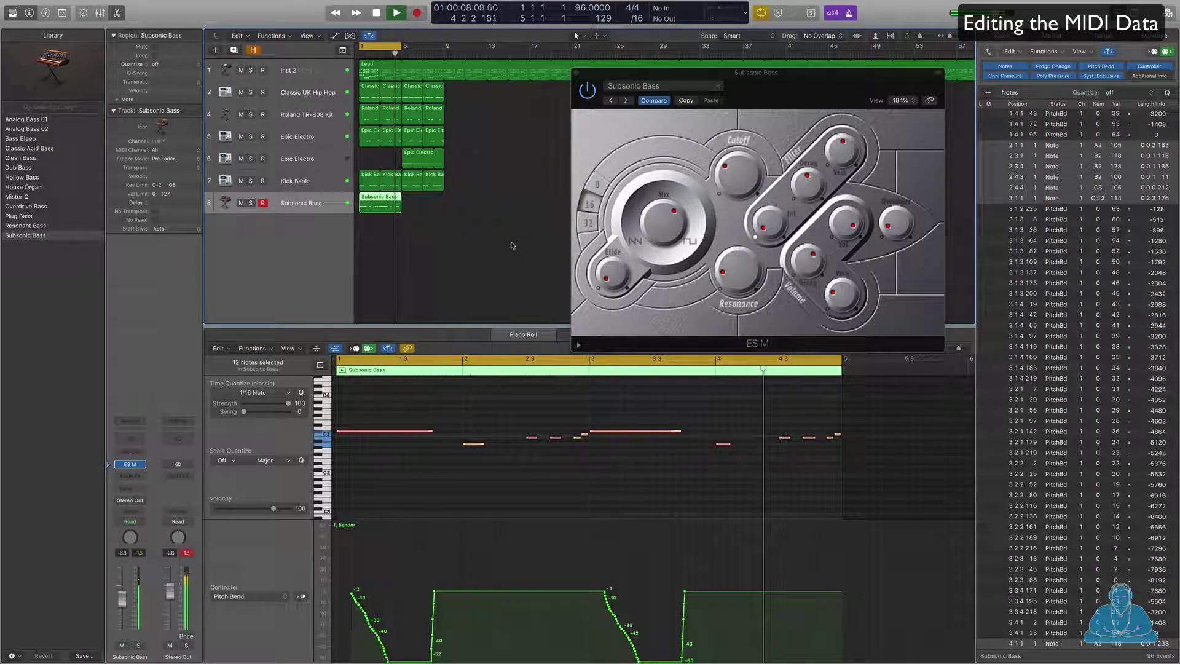
key("space")
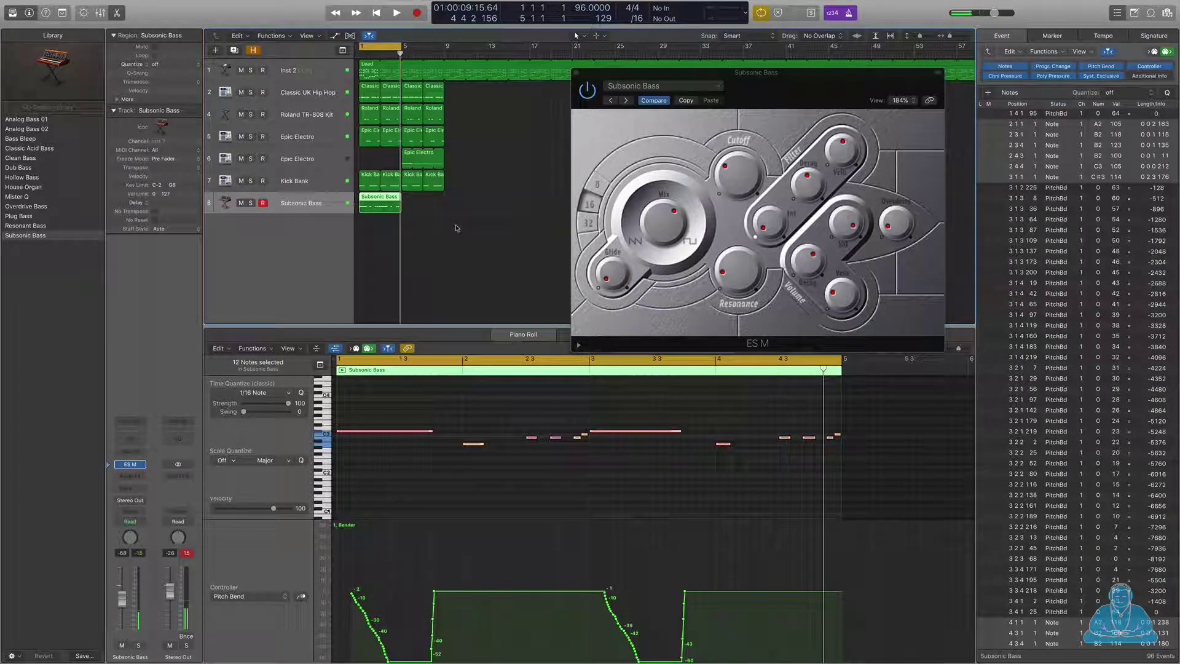
Shift the cycle range to bars 5 to 8 and record a bassline variation there on the Subsonic Bass track
left_click_drag(373, 45, 414, 48)
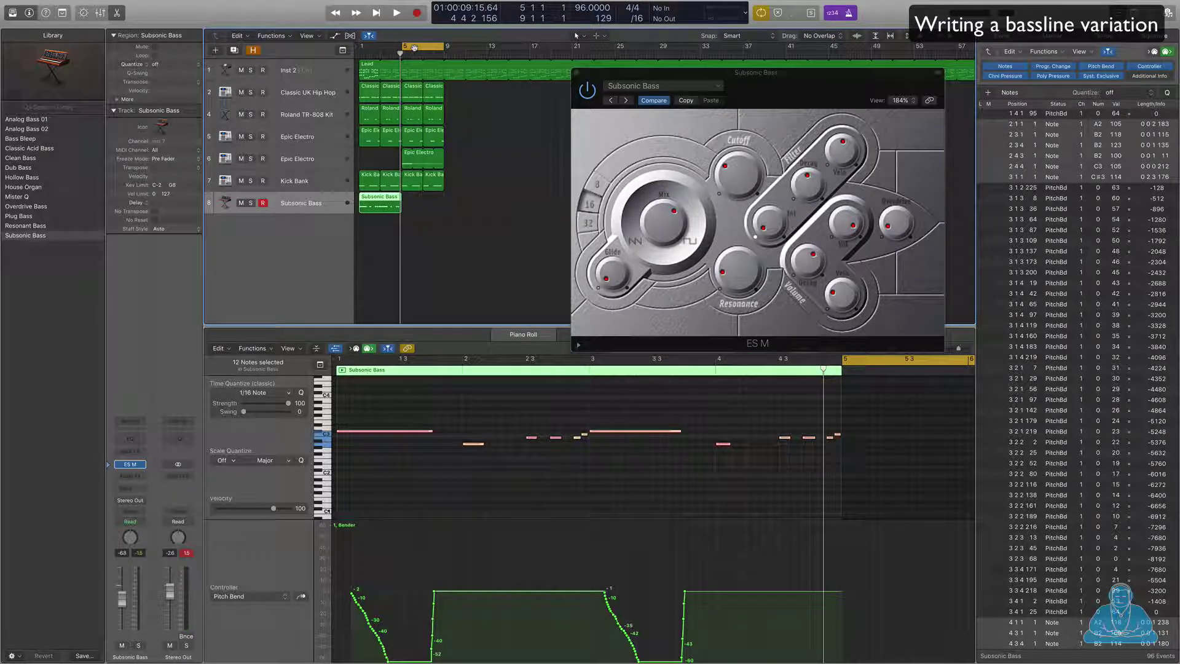
key("space")
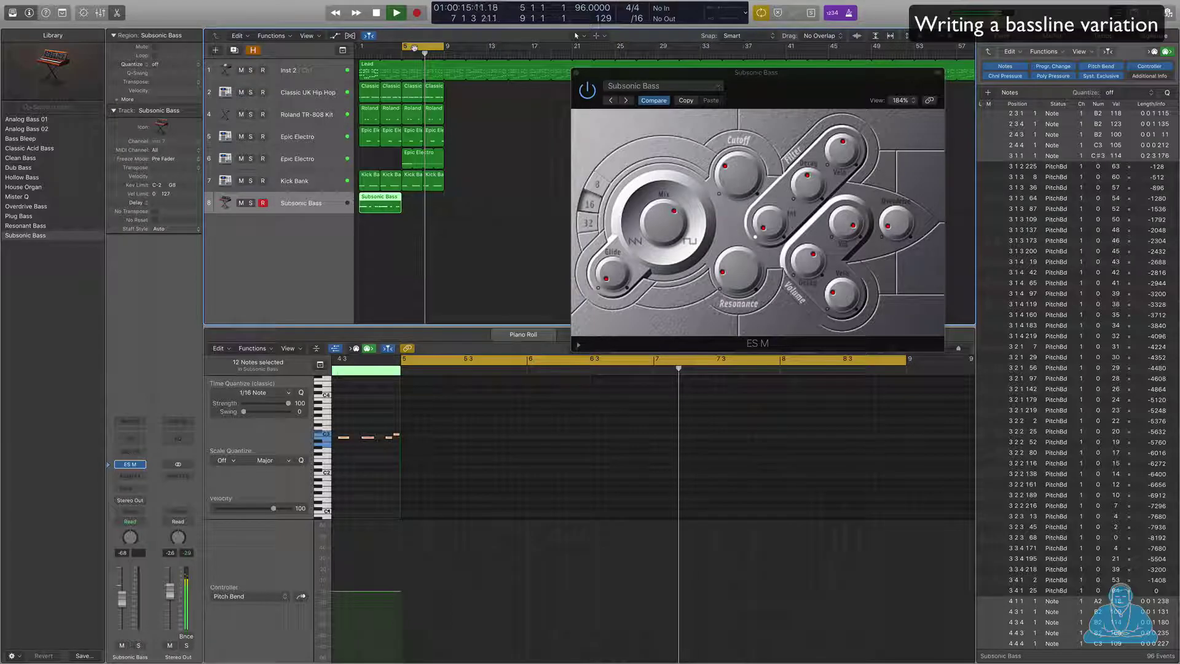
key("r")
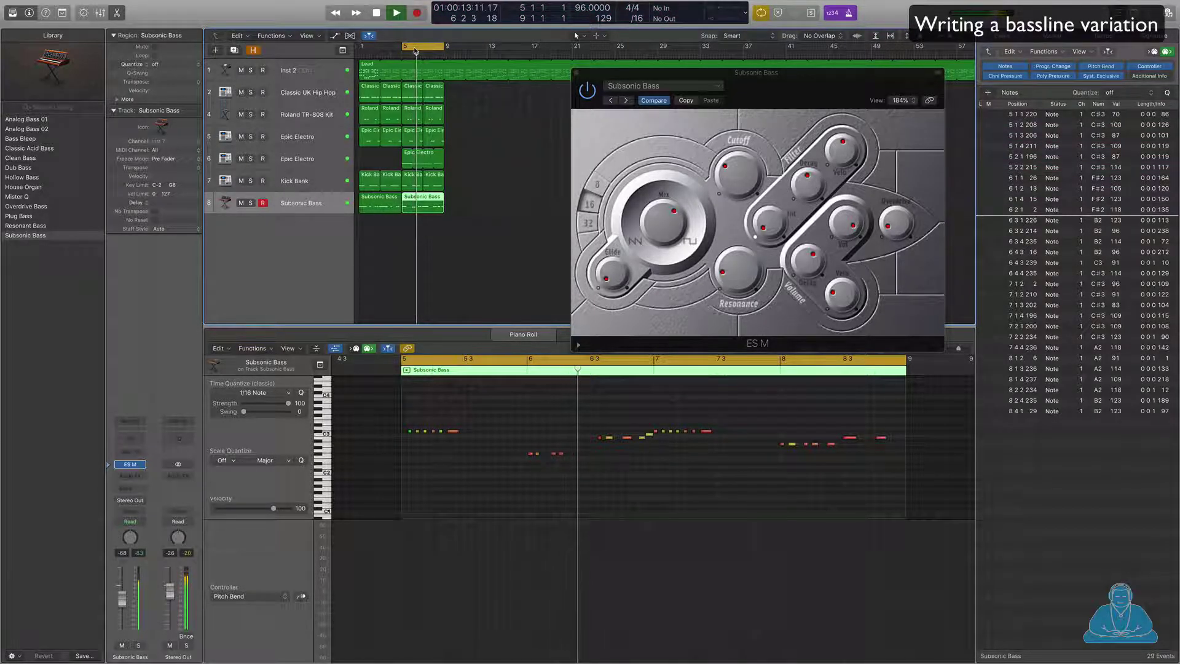
key("space")
Duplicate the variation's first C♯3 note slightly earlier, at the start of bar 5
left_click(427, 447)
left_click_drag(411, 432, 405, 432)
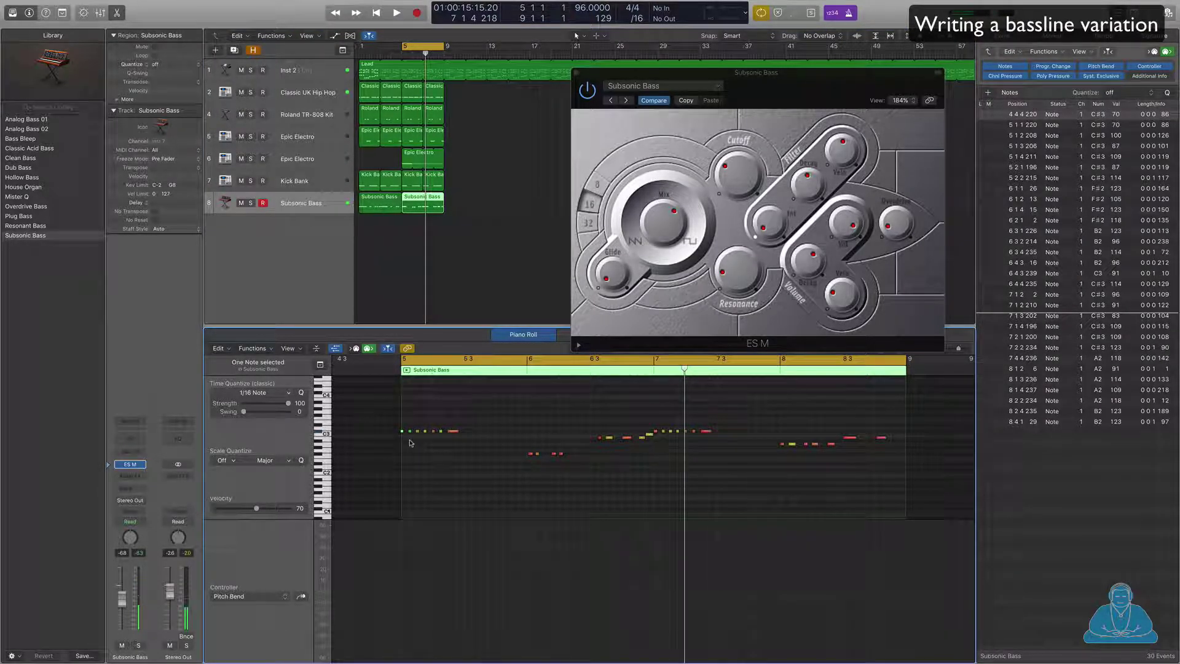
Quantize all notes of the variation, trying 1/8 Swing D and settling on 1/16 Swing D
left_click(475, 465)
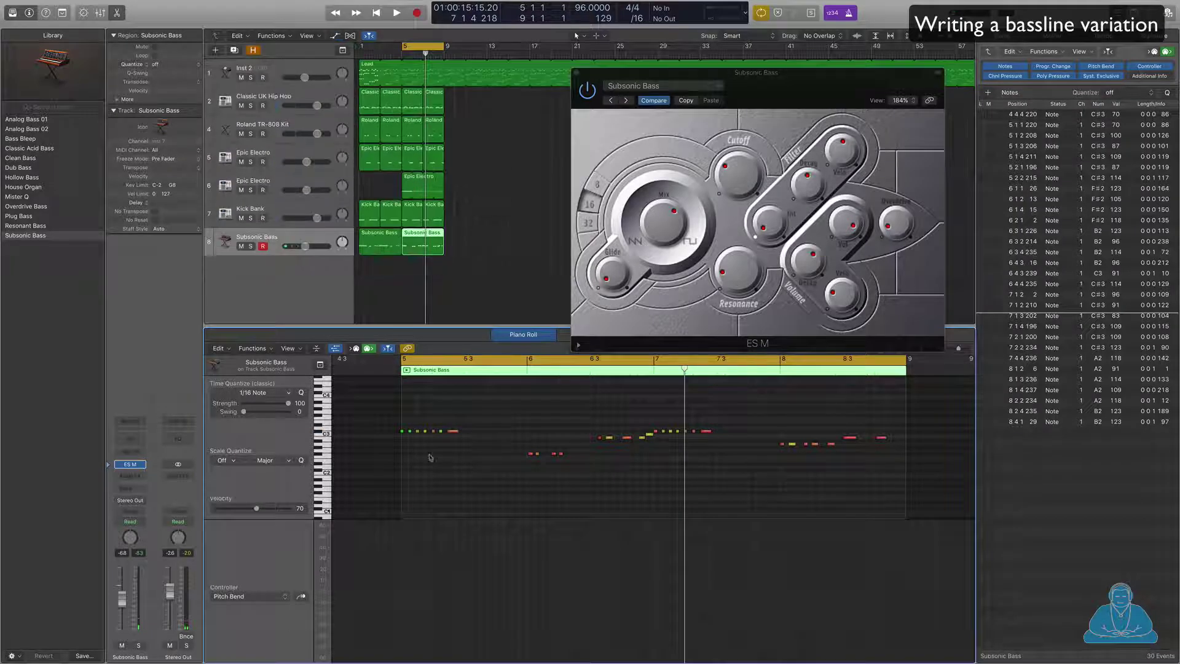
key("super+a")
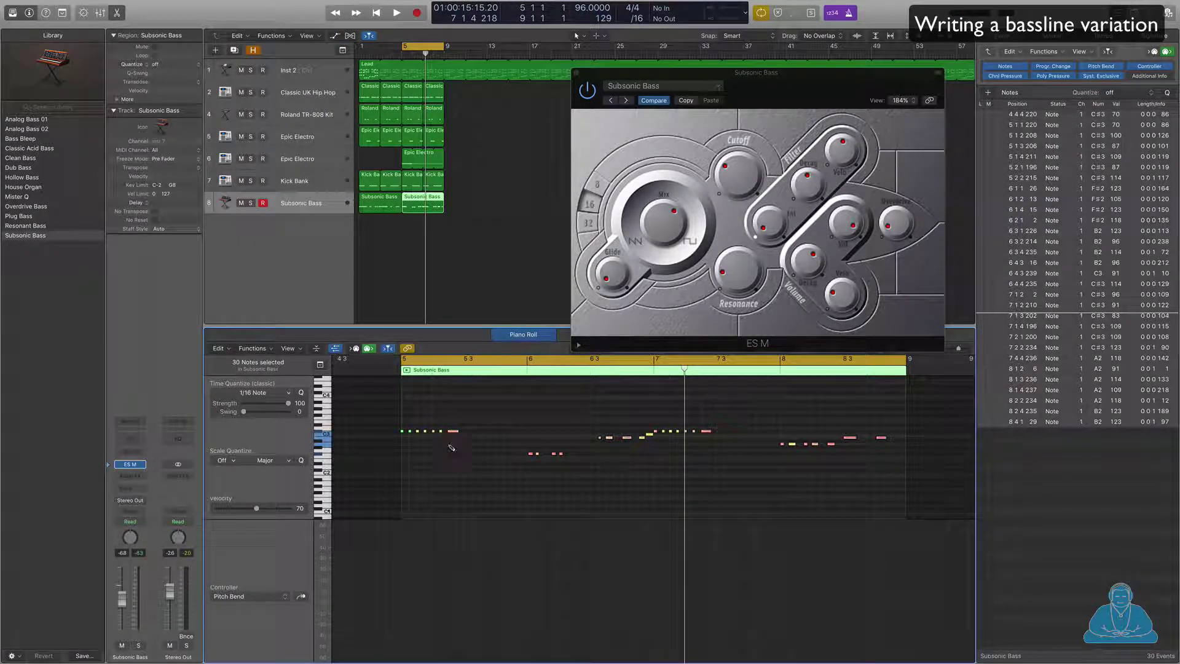
left_click(290, 393)
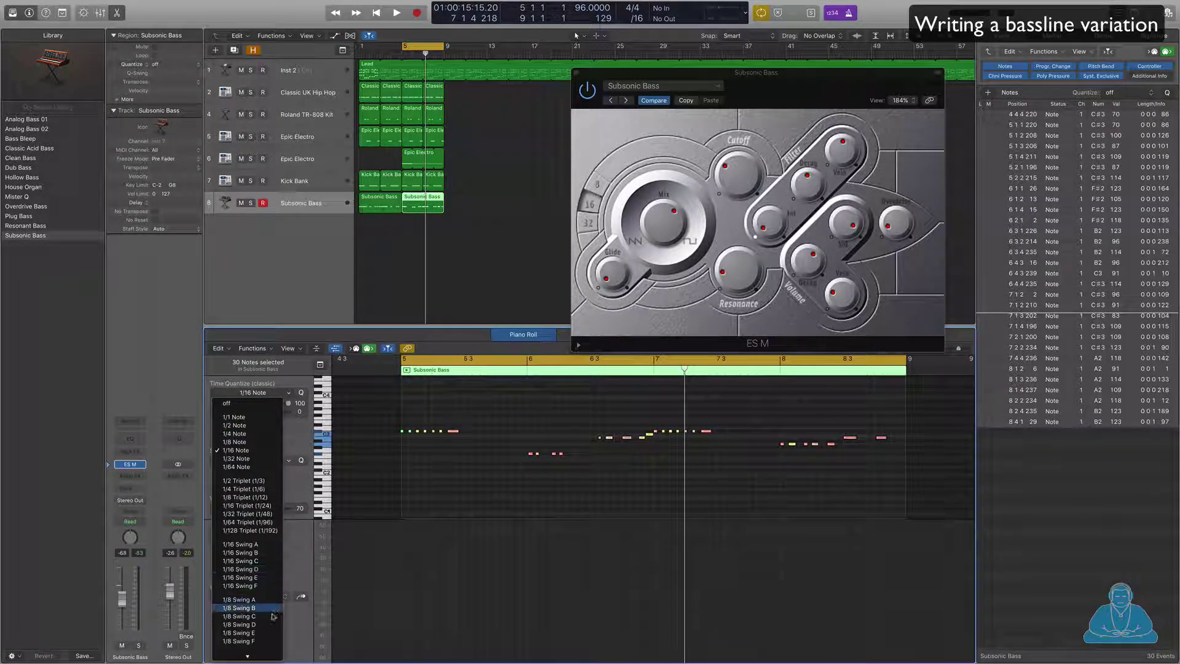
left_click(266, 624)
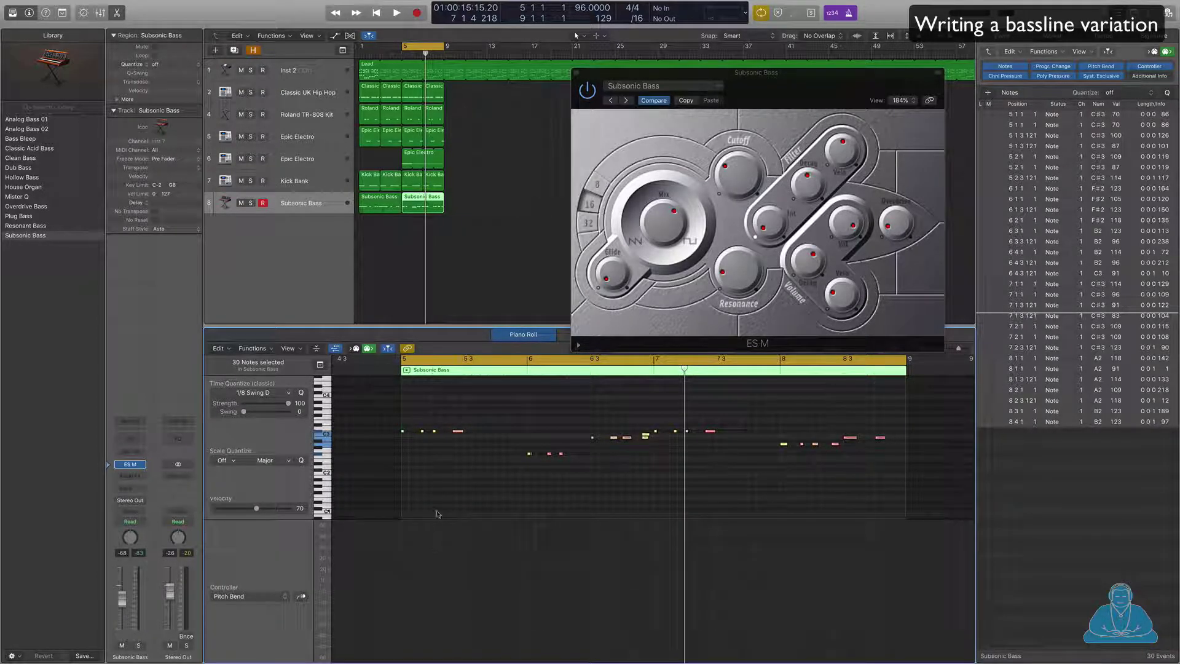
left_click(267, 394)
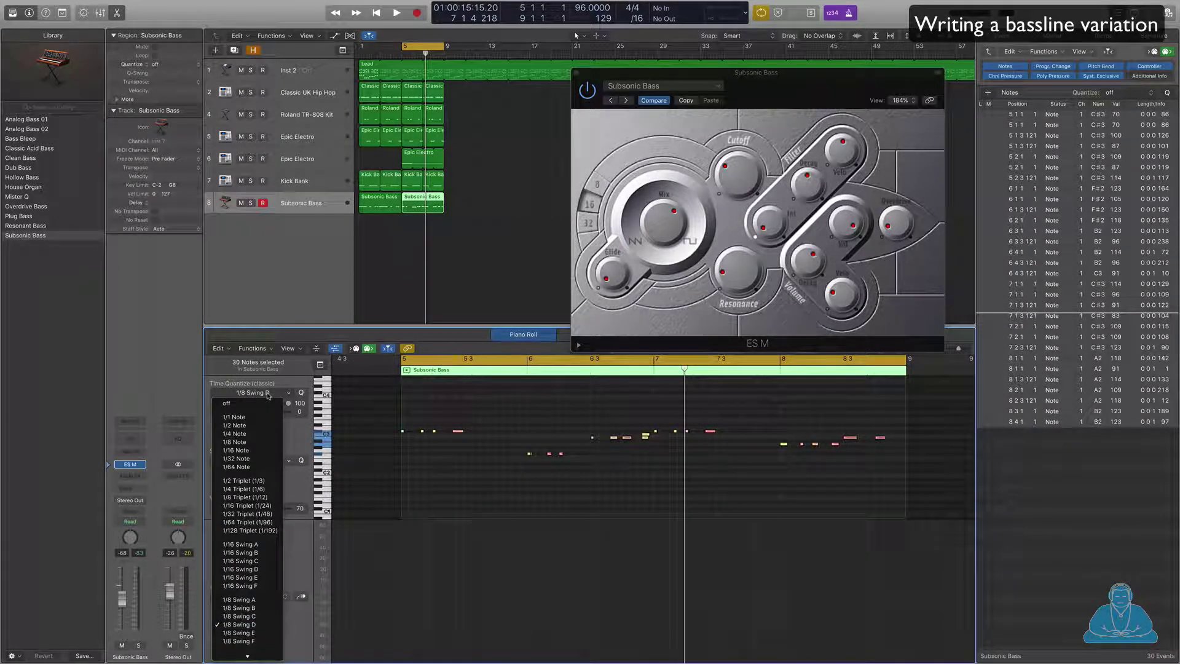
left_click(256, 570)
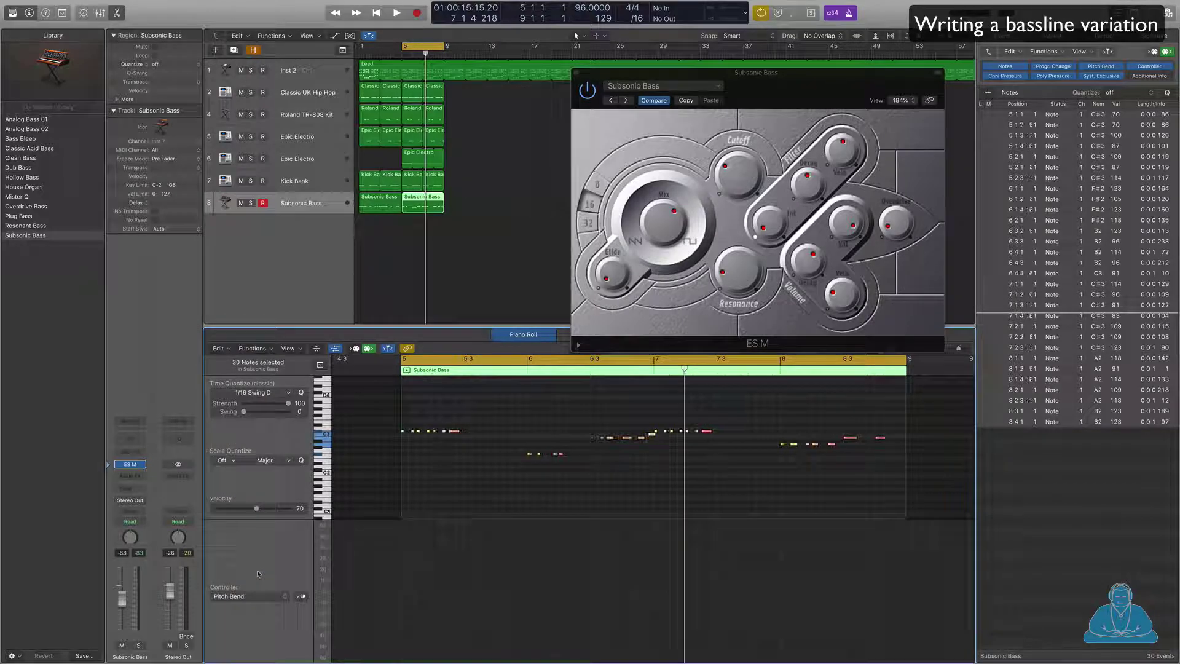
Play back the variation and transpose the four F♯2 notes at the start of bar 6 up to A2
key("space")
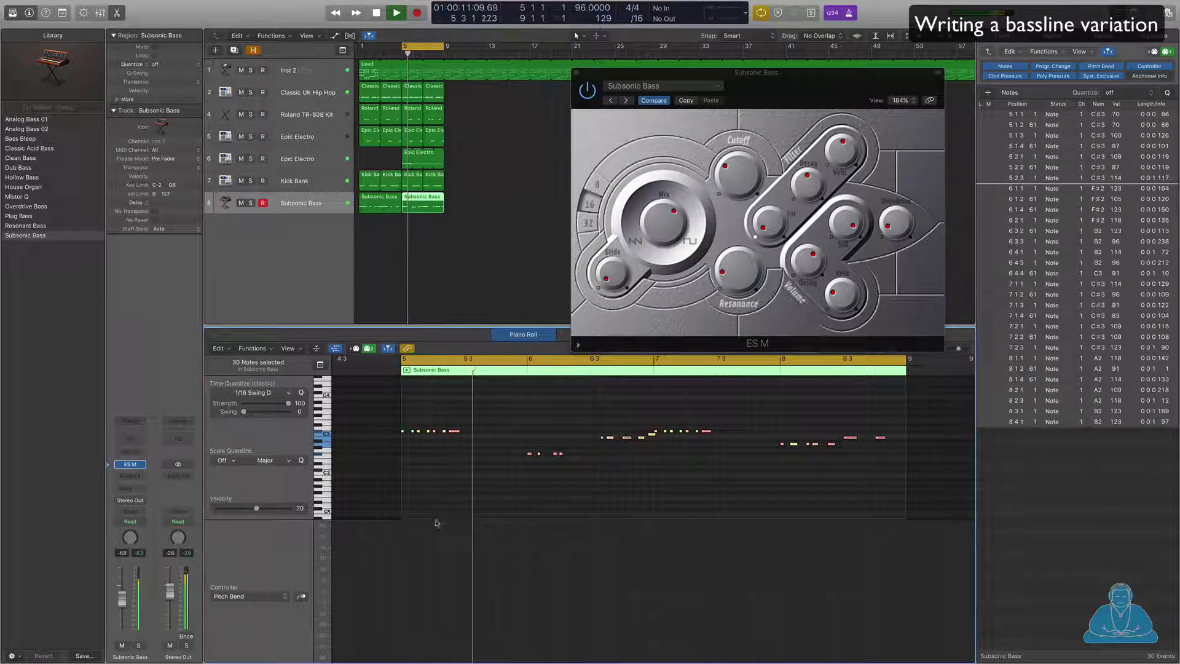
key("space")
left_click_drag(569, 450, 533, 455)
key("space")
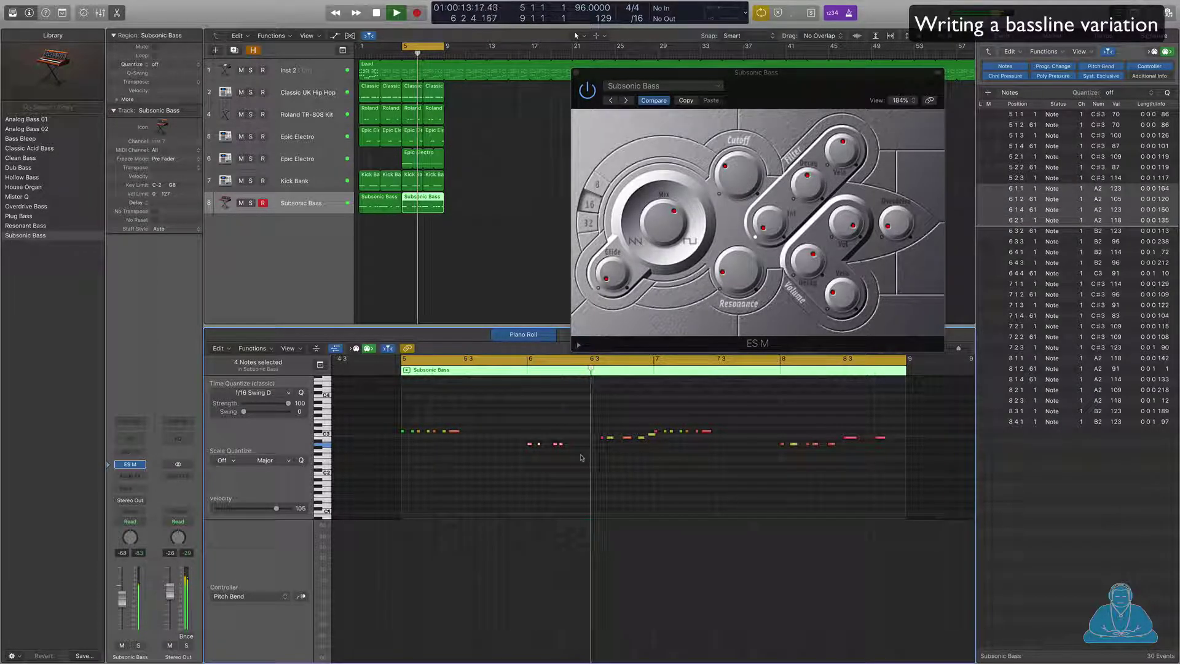
Lengthen the fourth A2 note in bar 6 to 0 0 1 120 and play the variation again
left_click(561, 454)
key("space")
left_click_drag(561, 444, 570, 445)
key("space")
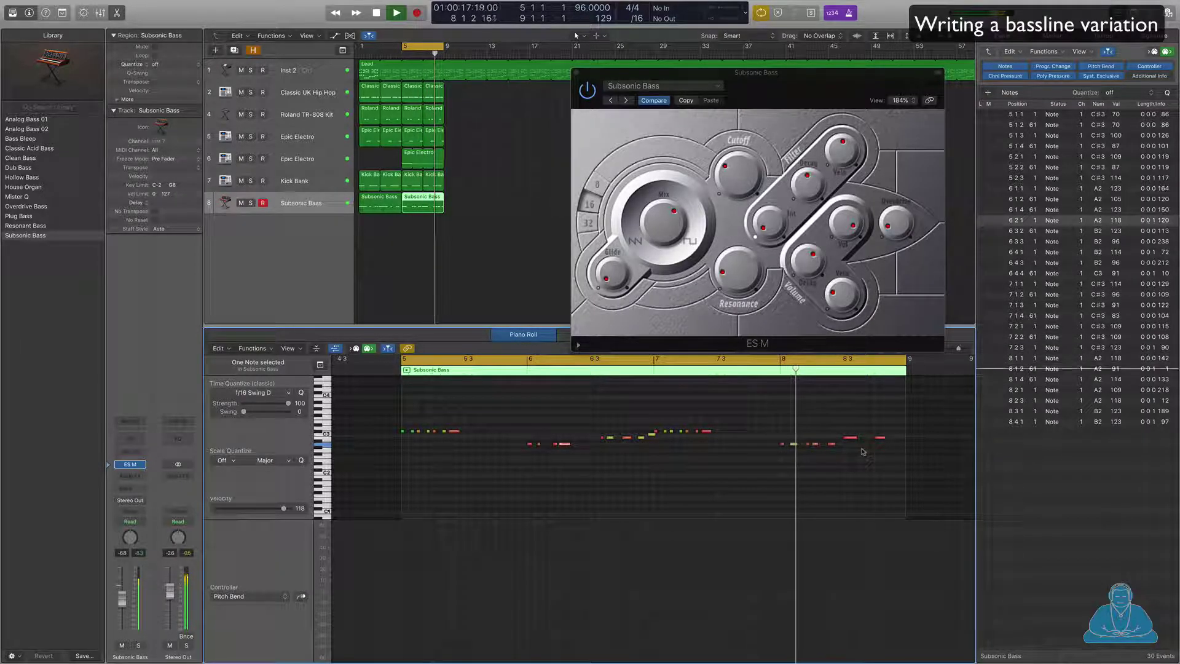
Add a C3 copy of the last B2 note in bar 8 and place it at 8 4 3
key("space")
left_click_drag(880, 440, 888, 434)
key("space")
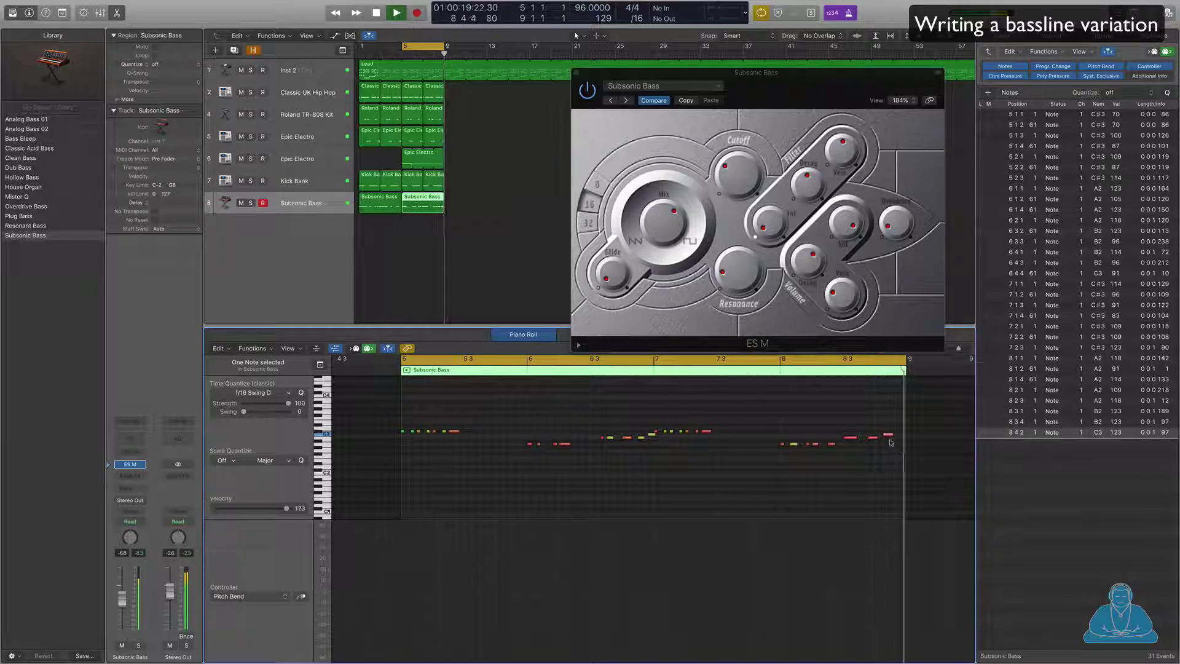
left_click_drag(888, 434, 894, 436)
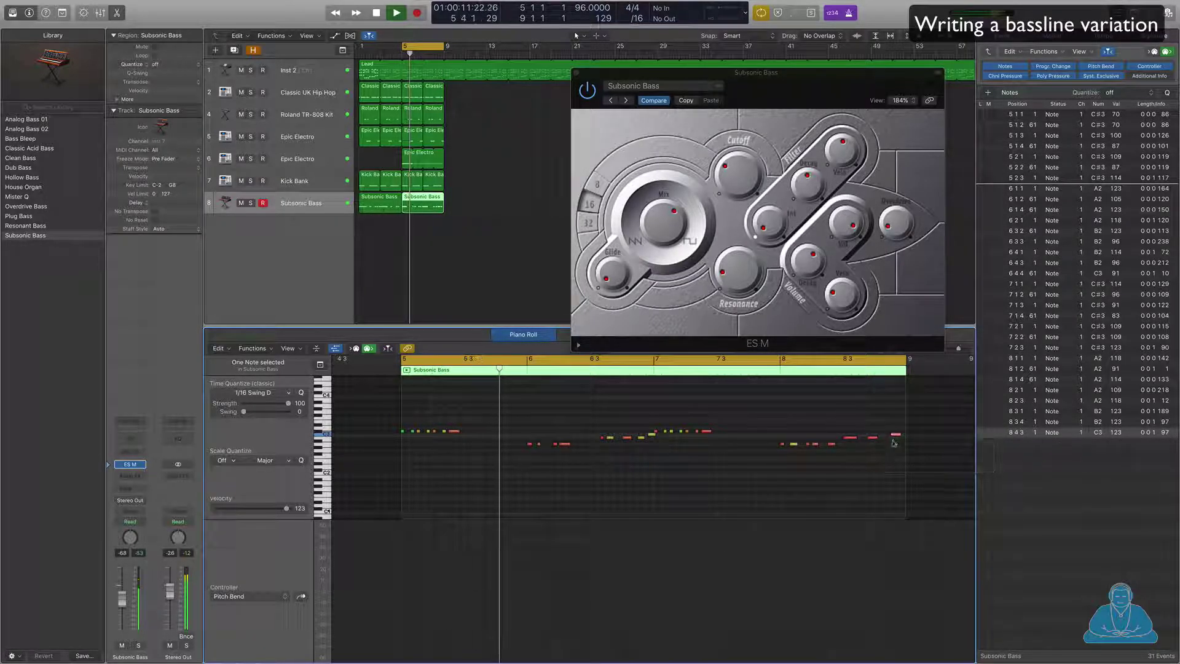
Quantize the last B2 note in bar 8 with 1/16 Swing D and listen to the variation's ending
left_click(871, 436)
left_click(301, 393)
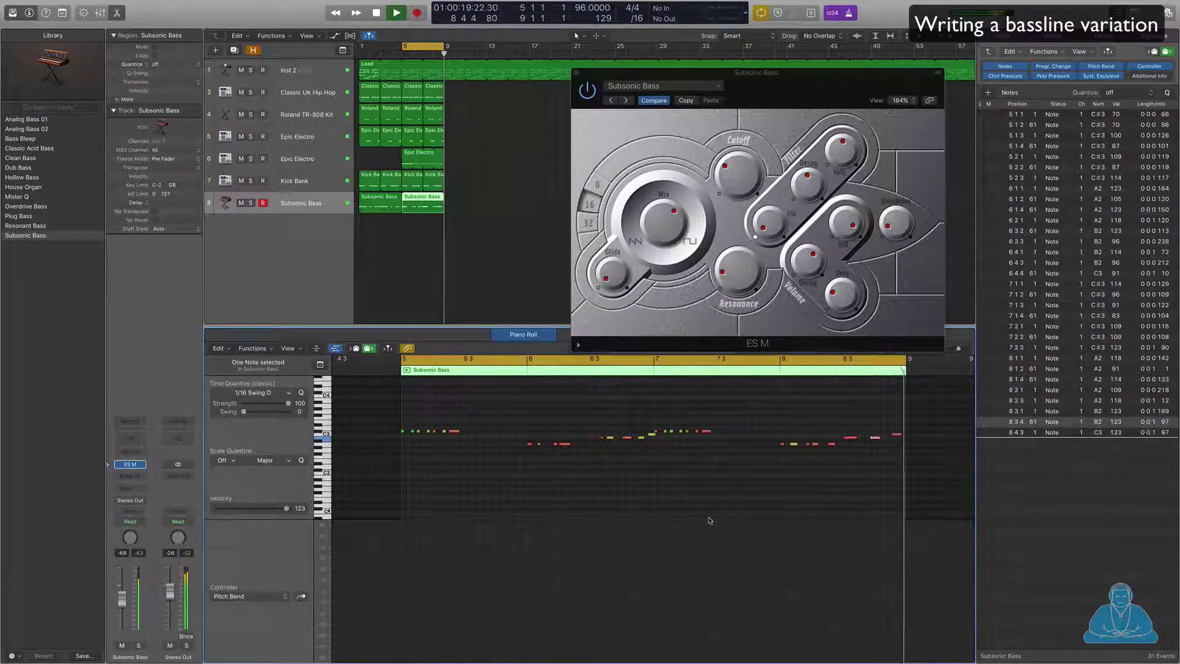
left_click(896, 435)
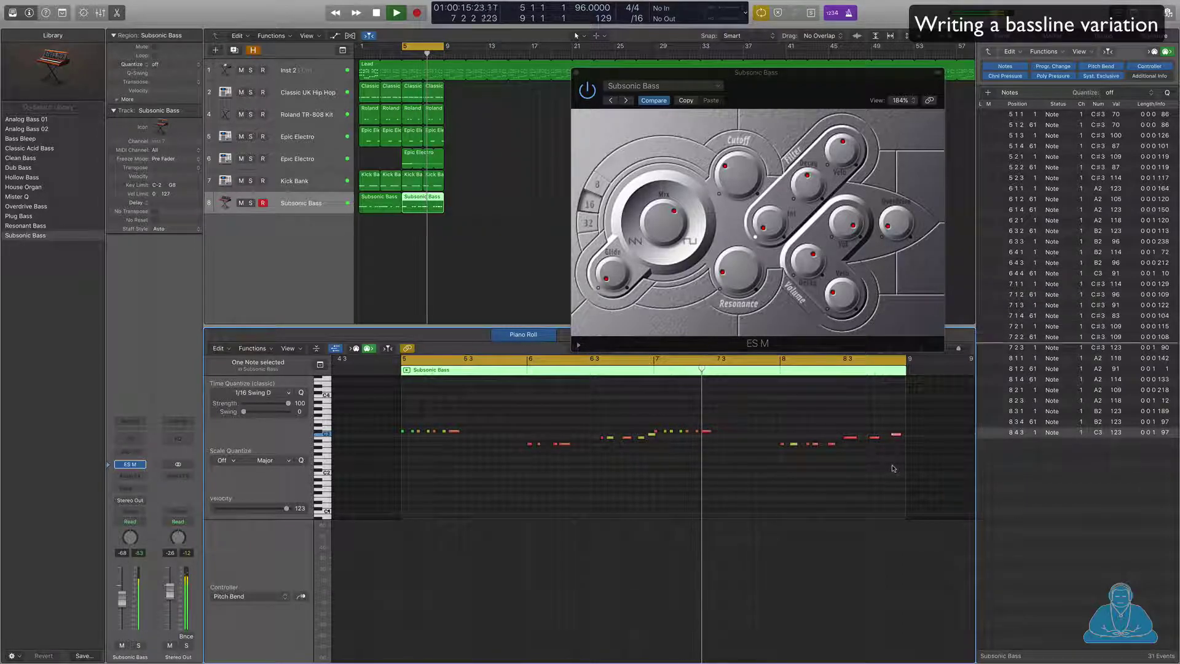
key("space")
Extend the cycle range over bars 1 to 8 and play back both bassline sections with the full beat
left_click_drag(361, 46, 441, 55)
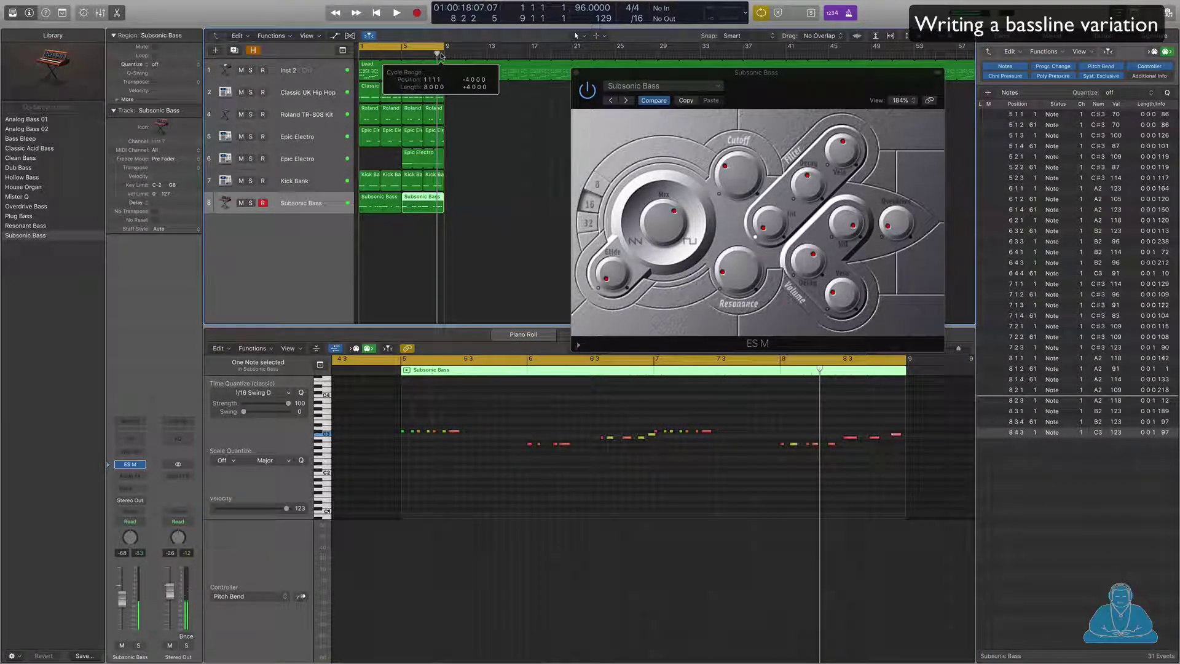
key("space")
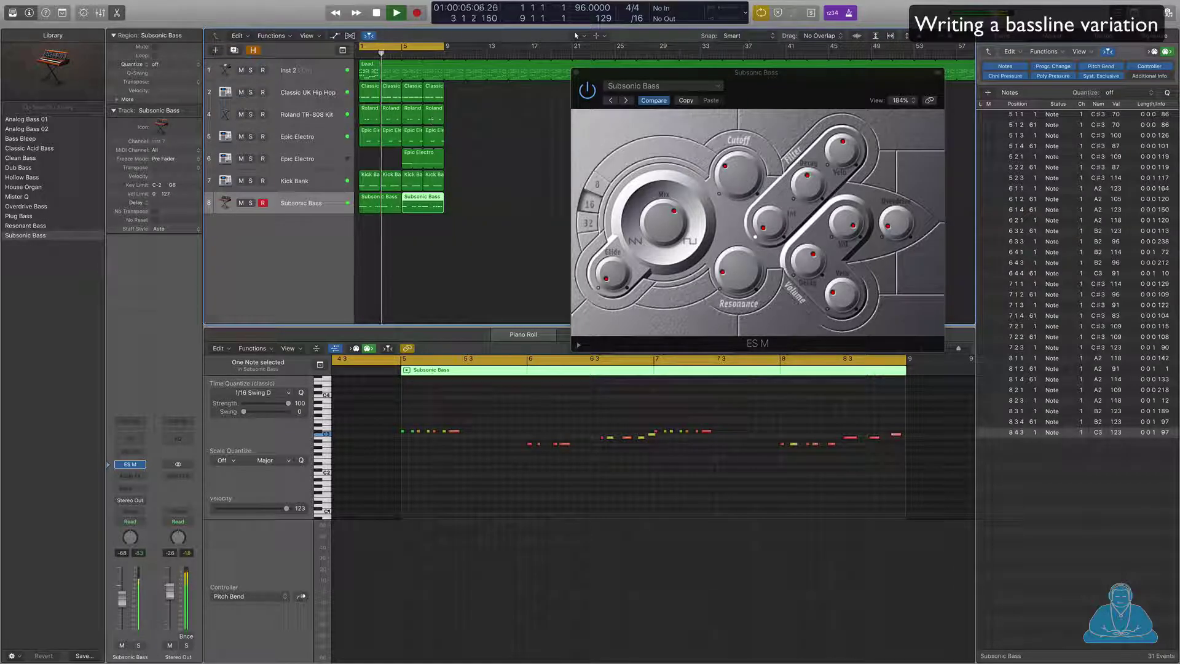
left_click(241, 93)
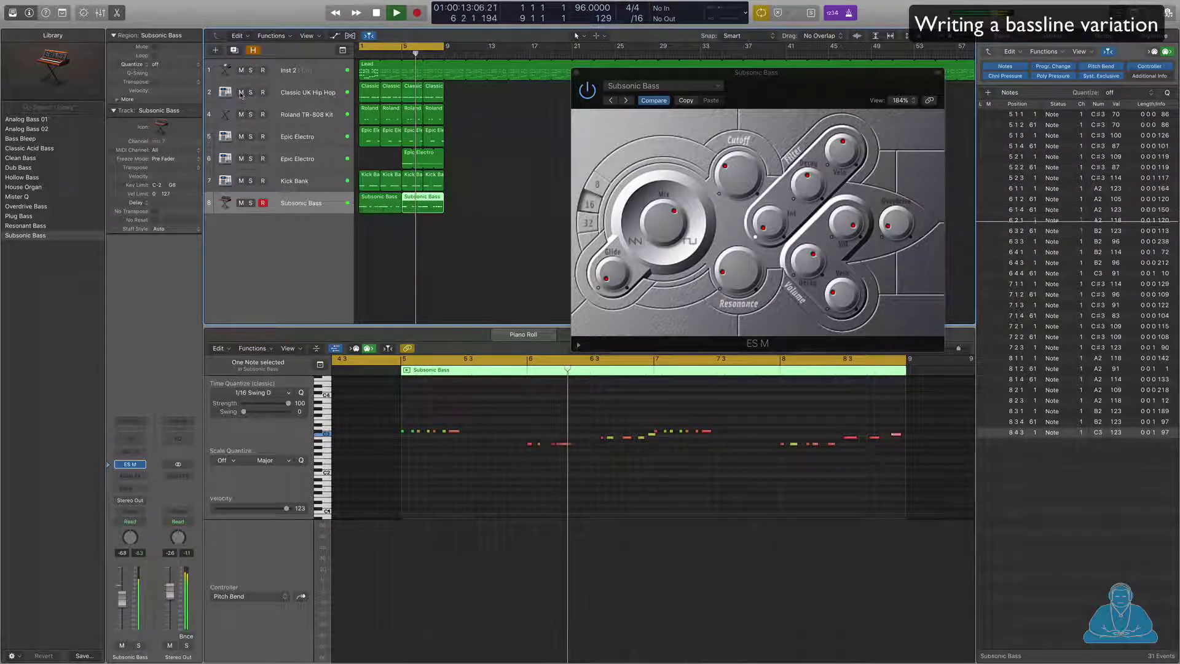
left_click(460, 254)
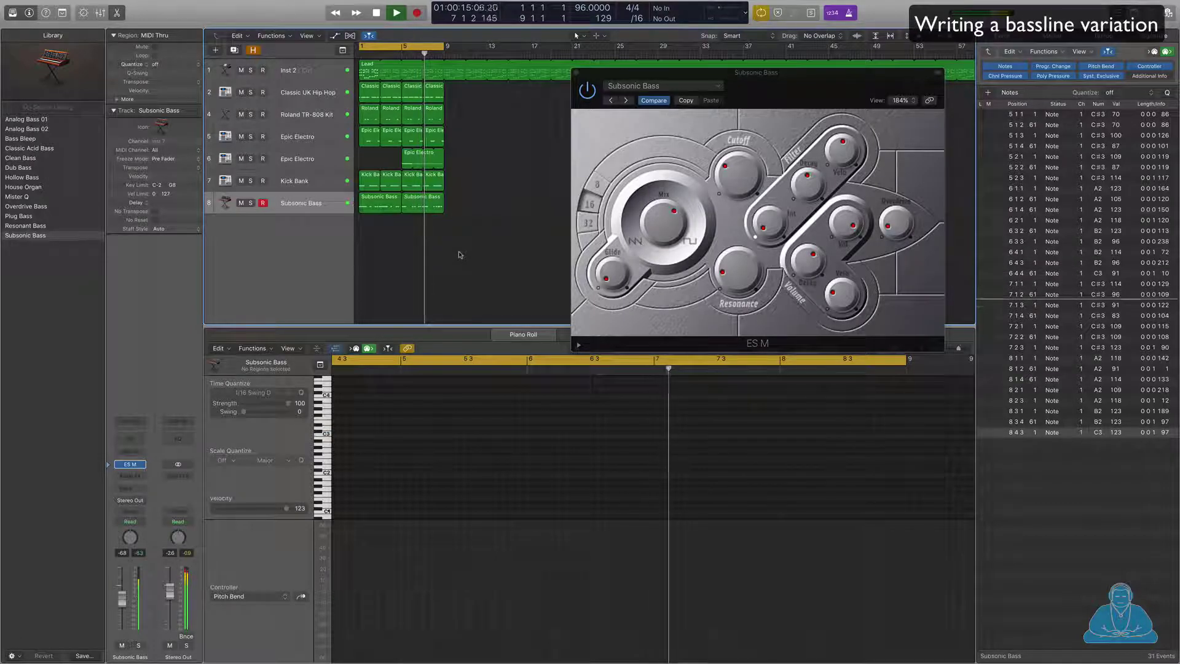
key("space")
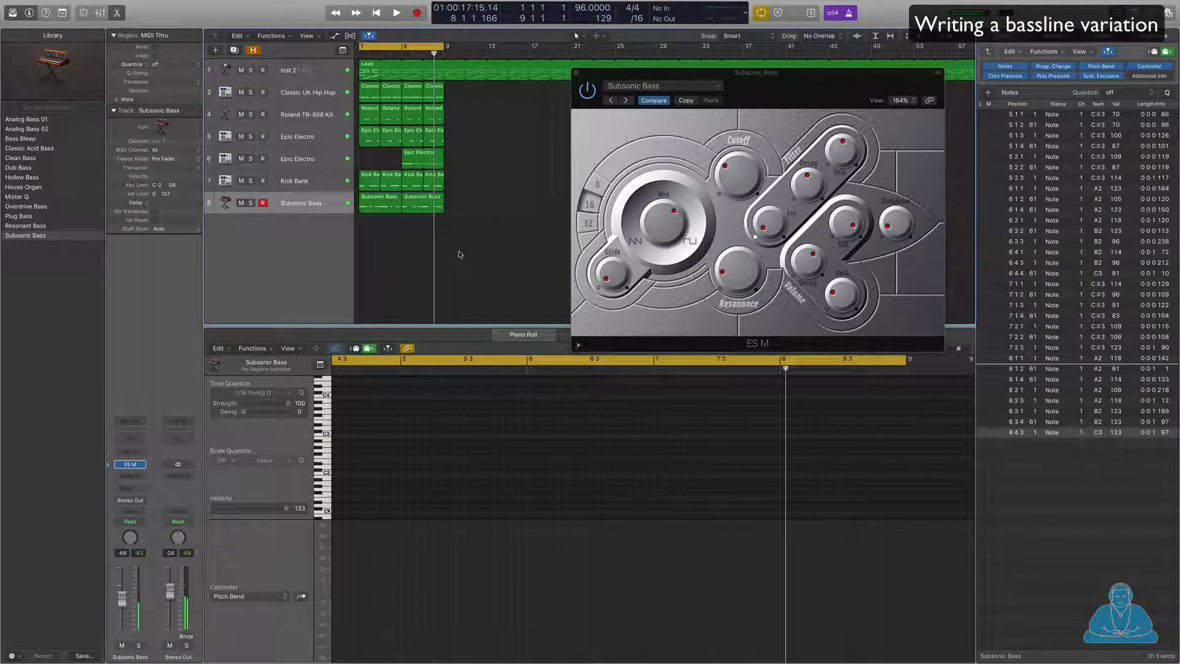